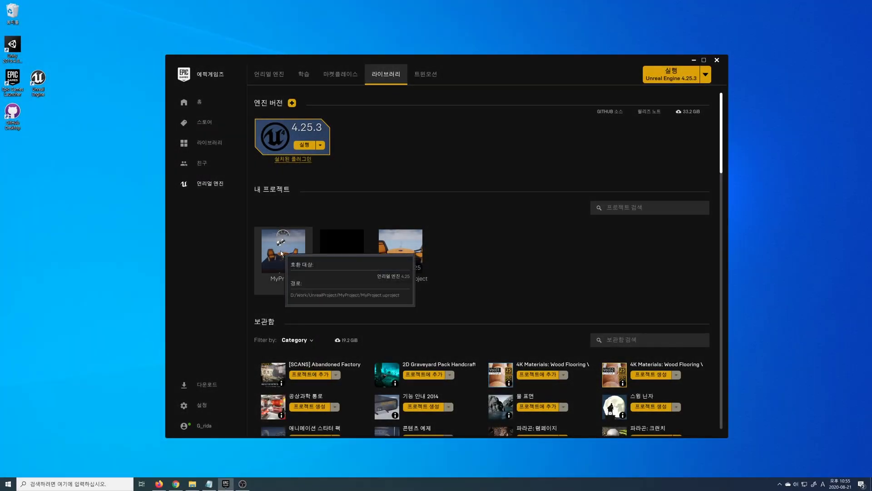
Open MyProject from the Epic Games Launcher library in the Unreal Editor.
right_click(282, 253)
click(298, 260)
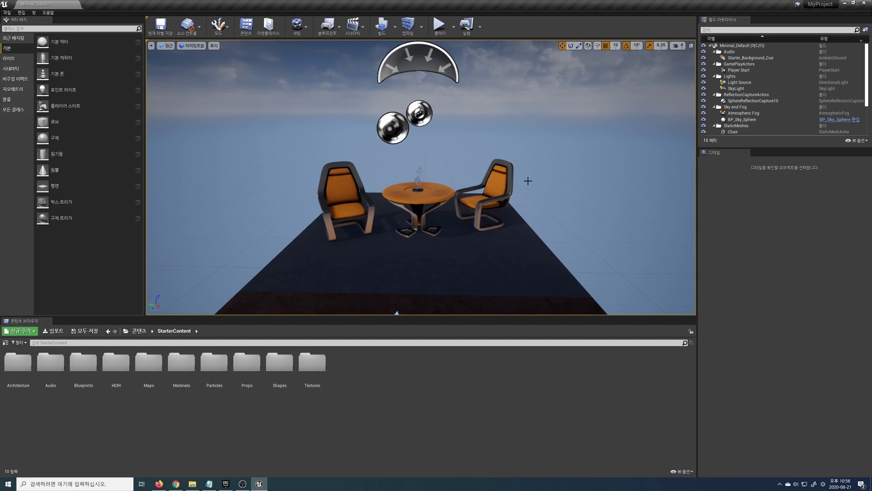
Orbit the viewport to a slightly higher, closer view of the chairs and table.
right_drag(542, 154, 550, 162)
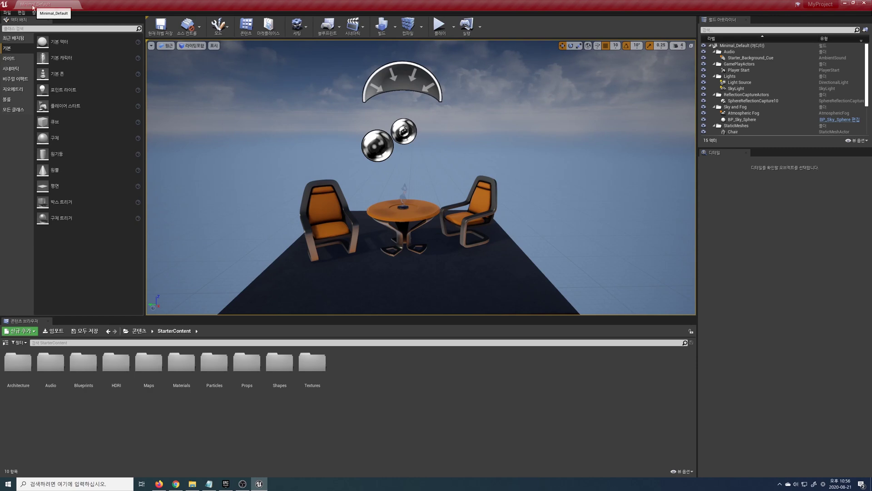
Create a new Actor-based Blueprint Class named NewBlueprint in the StarterContent folder.
right_click(377, 409)
click(409, 219)
click(380, 191)
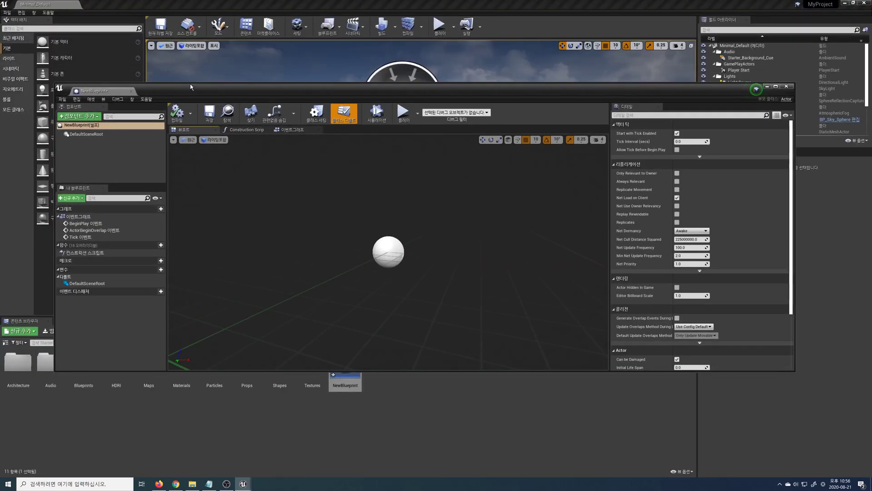
Dock the NewBlueprint editor as a tab beside the level, ending on the Minimal_Default tab.
drag(104, 91, 111, 5)
click(31, 4)
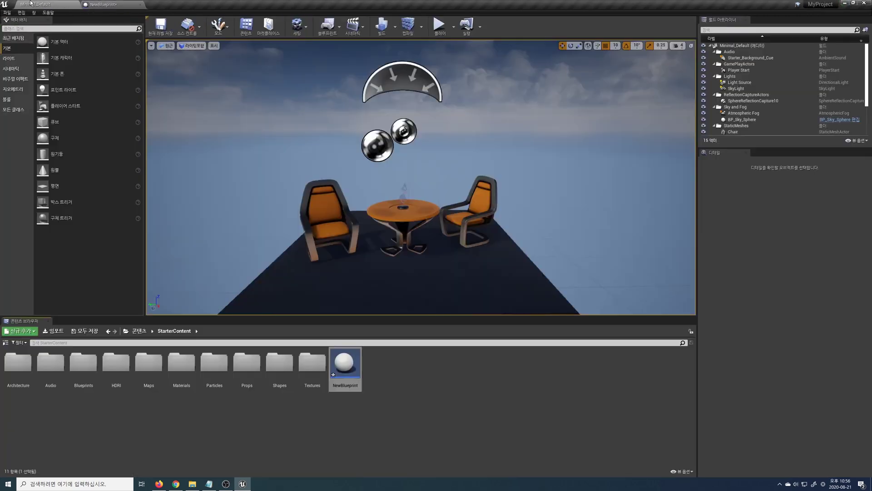
click(114, 4)
click(63, 4)
click(127, 4)
click(45, 6)
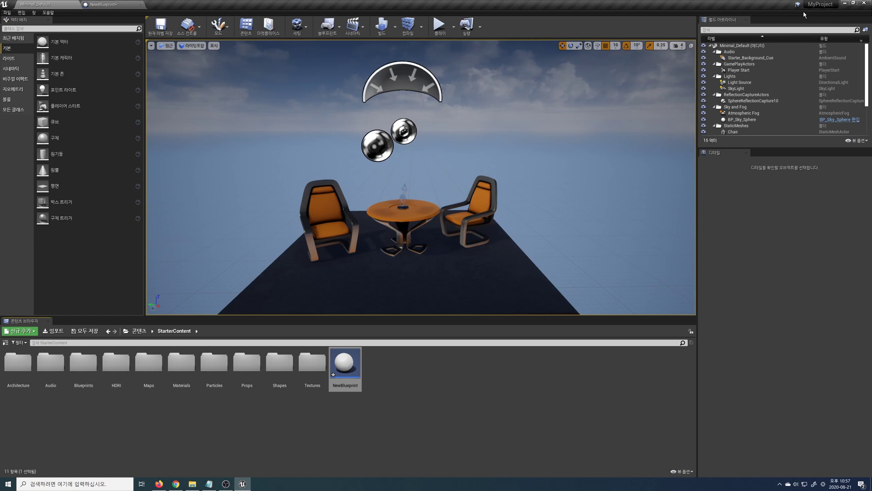
Browse the File, Edit and Window menus in the editor's menu bar.
click(7, 12)
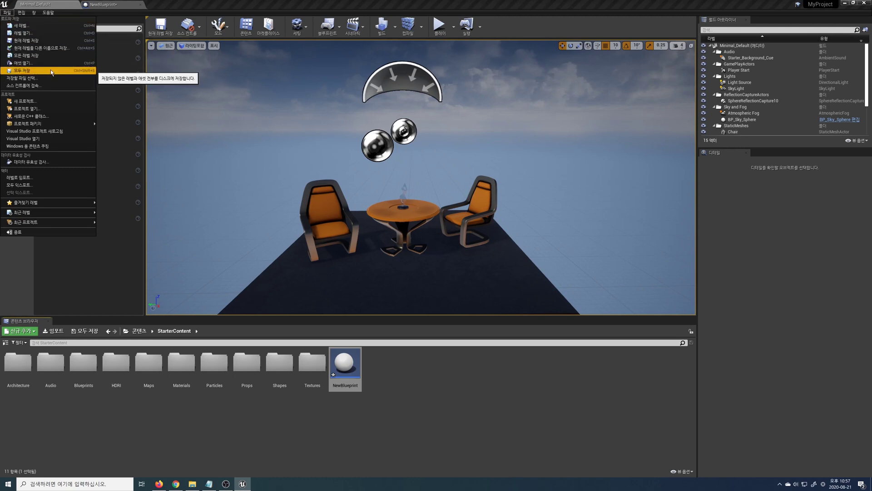
click(25, 14)
click(33, 13)
mouse_move(52, 34)
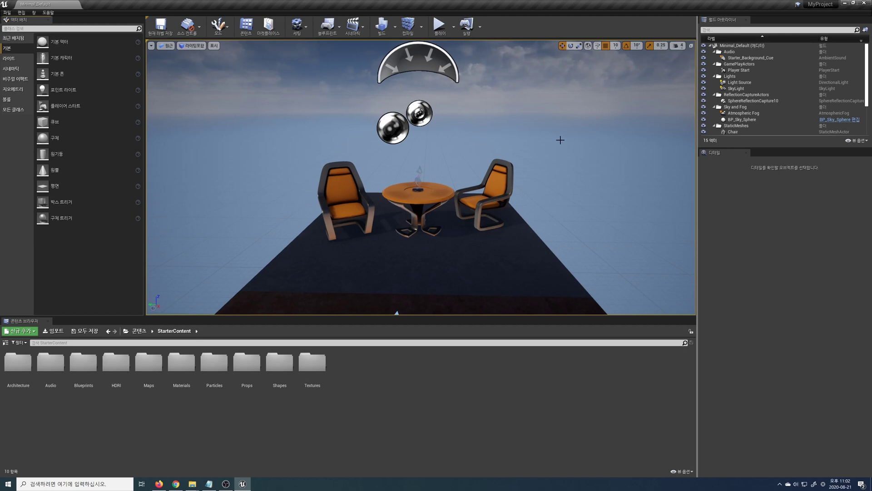
Place a Cube on the floor beside the chair, moving it to -350, 150, 92.25.
right_drag(556, 142, 556, 141)
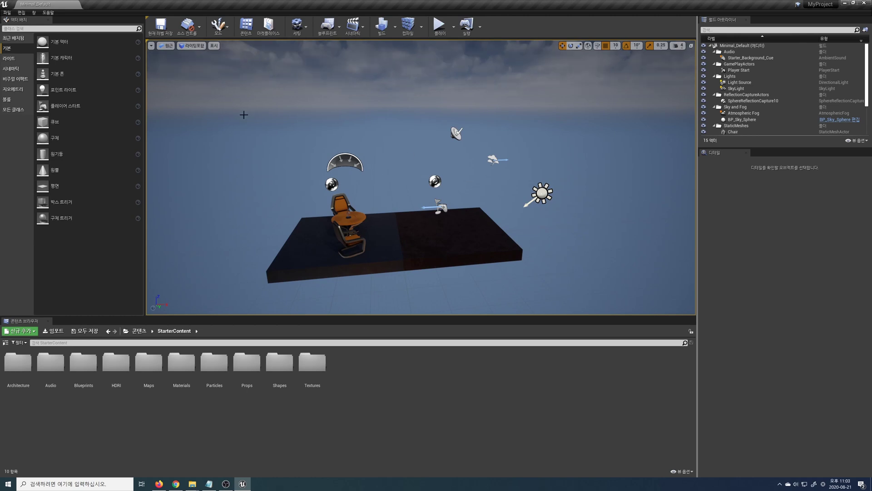
drag(54, 122, 468, 238)
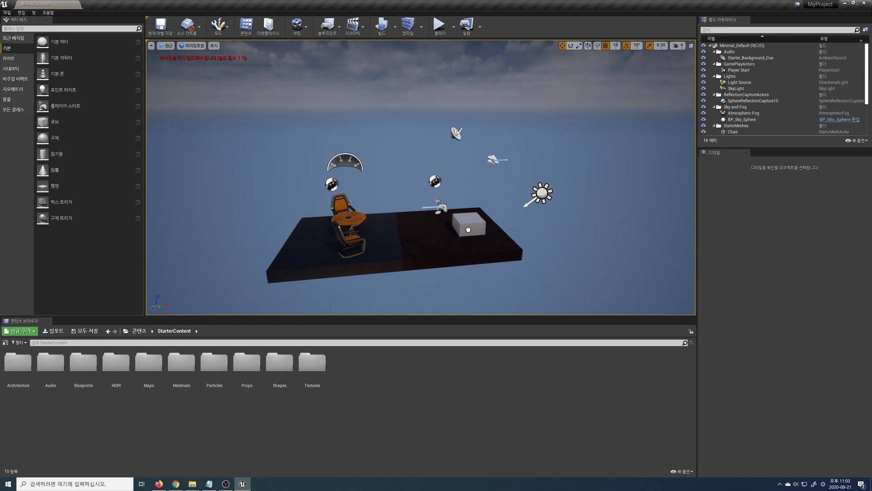
mouse_move(469, 207)
mouse_down()
mouse_move(472, 161)
mouse_move(475, 222)
mouse_move(287, 251)
mouse_up()
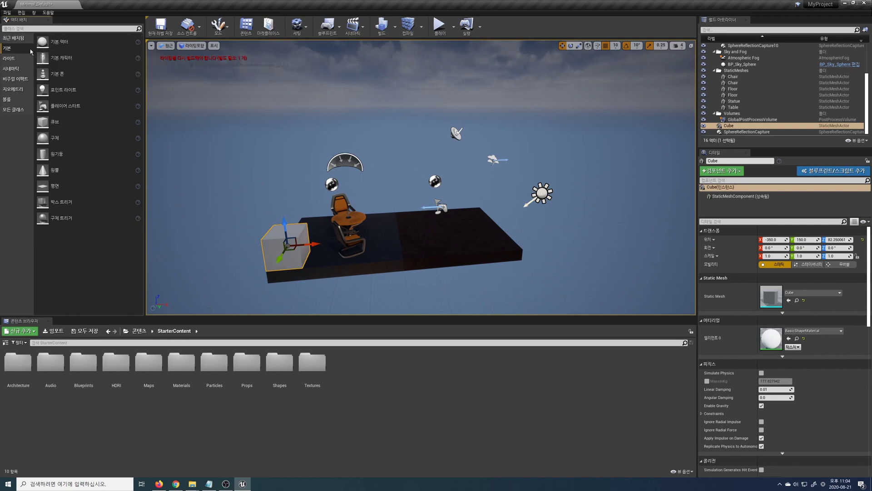
Browse the Place Actors categories (Lights, Cinematic, Visual Effects, Geometry, Volumes), ending on All Classes.
click(9, 58)
click(10, 68)
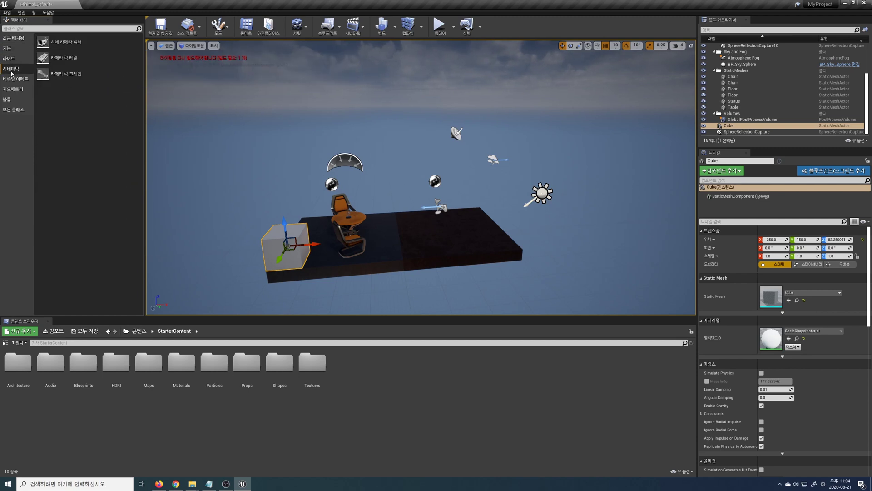
click(12, 80)
click(12, 89)
click(9, 99)
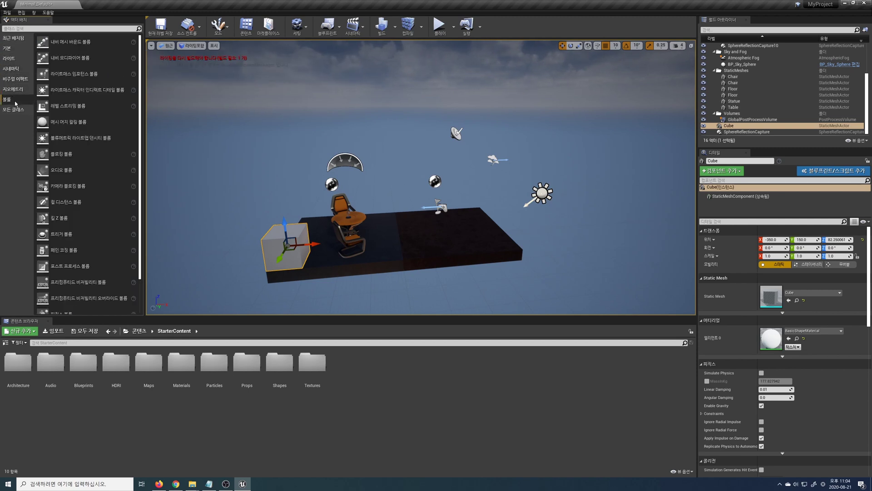
click(15, 110)
Switch through Landscape, Foliage, Brush Edit and Mesh Paint modes, then return to Place mode.
click(219, 25)
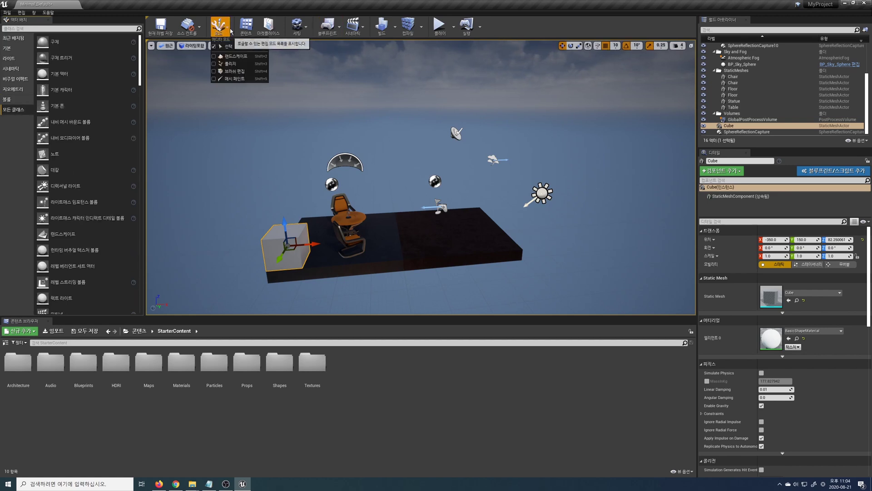
click(236, 58)
click(227, 28)
click(232, 64)
click(227, 29)
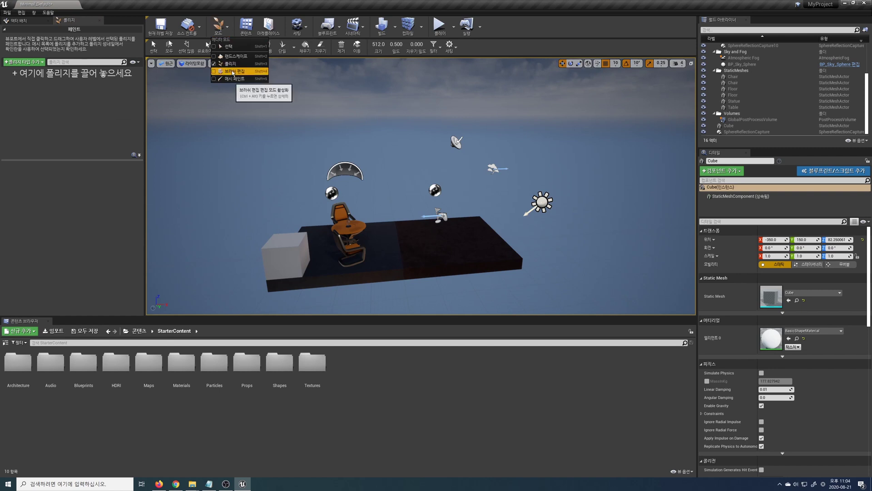
click(234, 71)
click(227, 28)
click(234, 78)
click(228, 27)
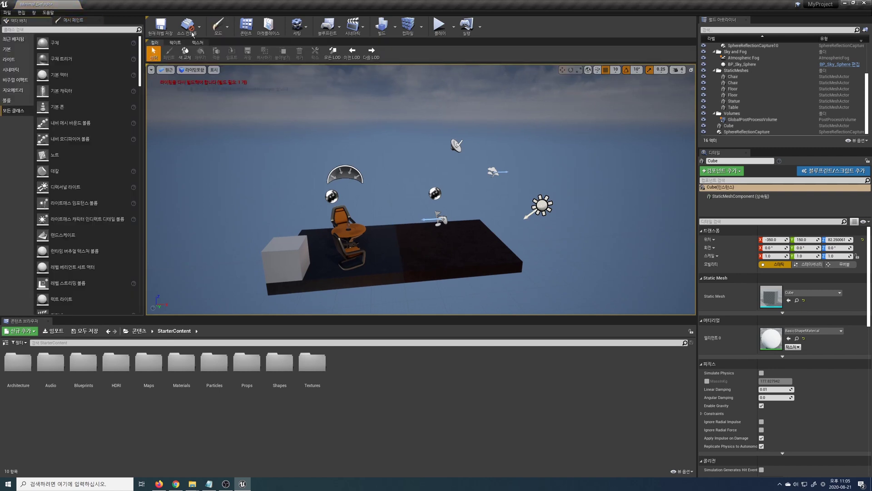
click(234, 78)
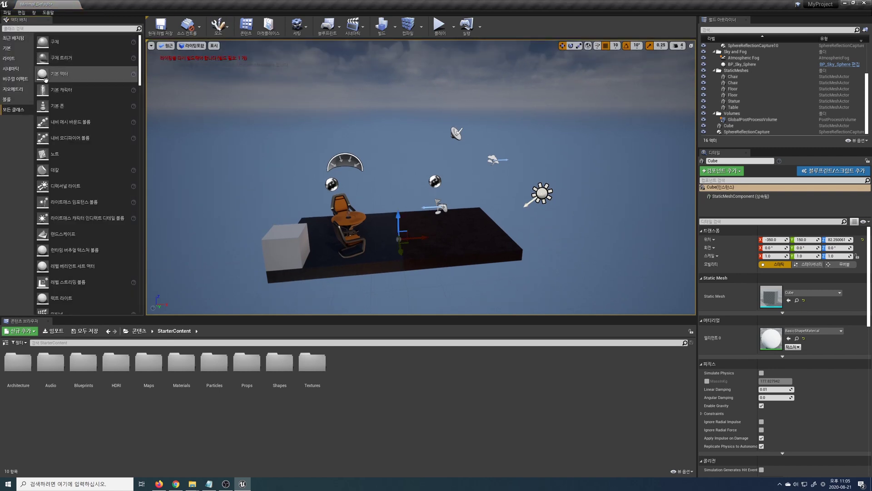
key(alt+Tab)
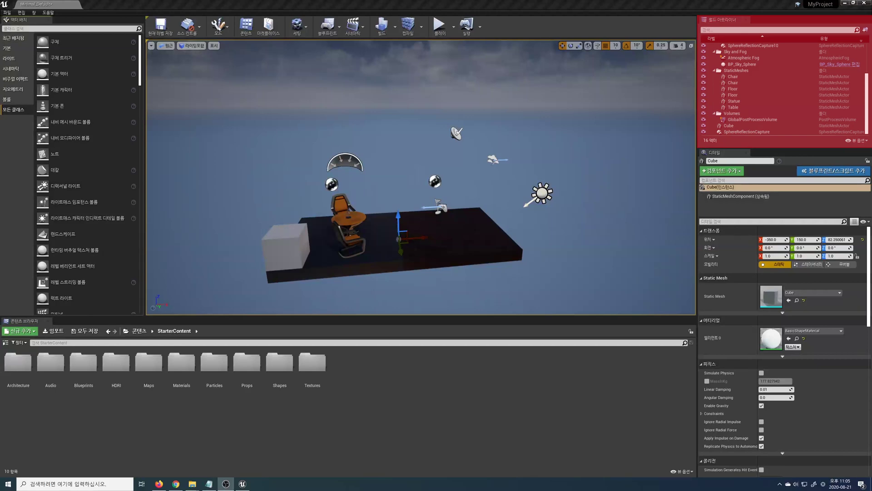
Select Chair, Floor and Table in the World Outliner, framing the Table in the viewport.
click(733, 77)
click(732, 89)
click(750, 107)
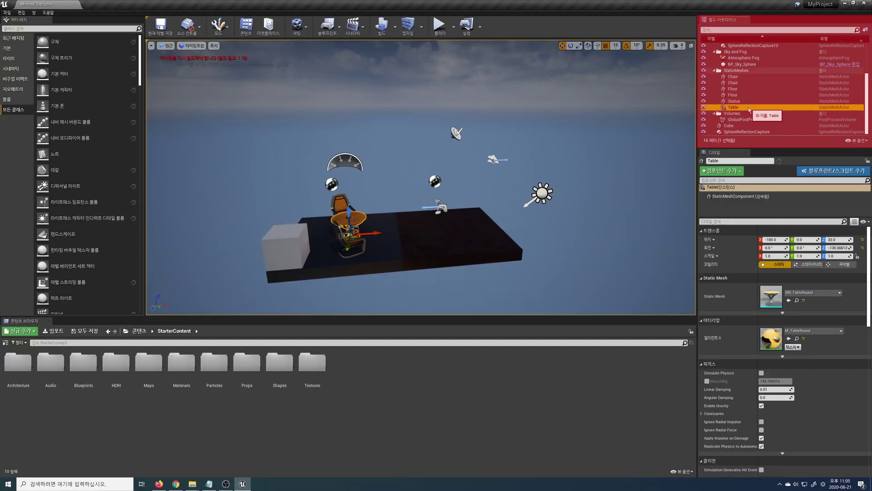
double_click(733, 108)
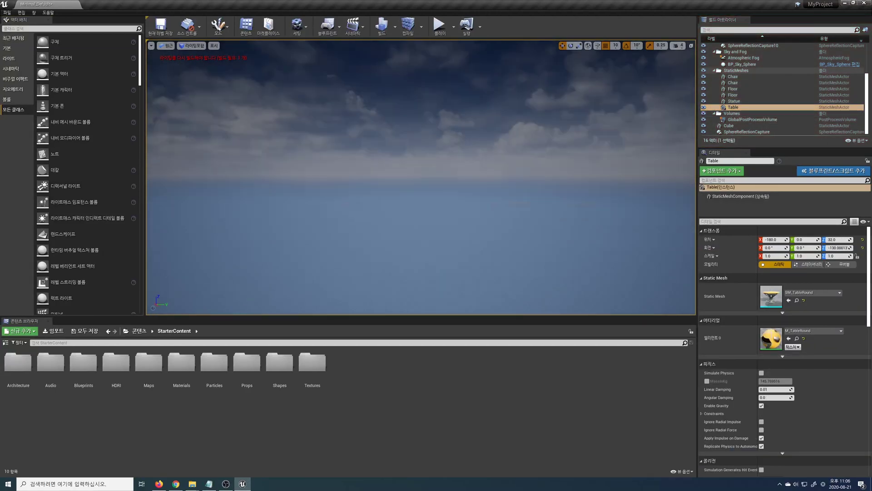
Filter the World Outliner by 'light' and select the SkyLight actor.
click(751, 30)
text(light)
click(752, 64)
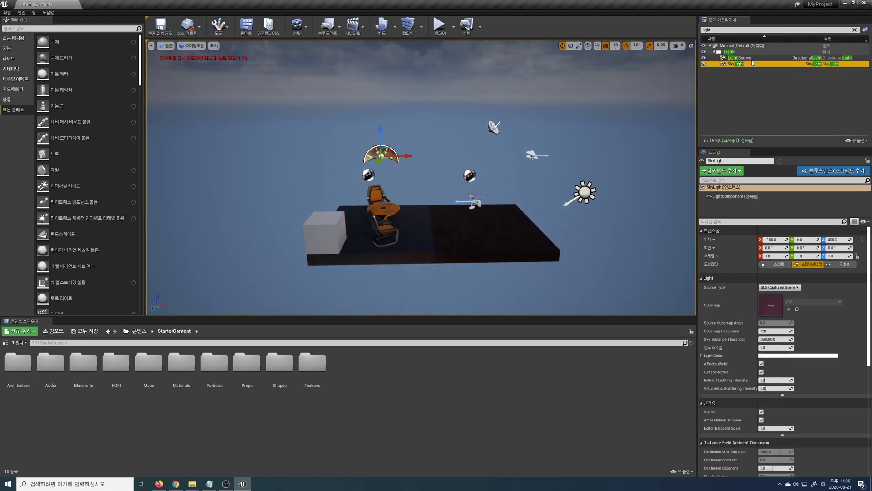
Set the Light Source directional light's Light Color to white using the colour picker.
click(749, 58)
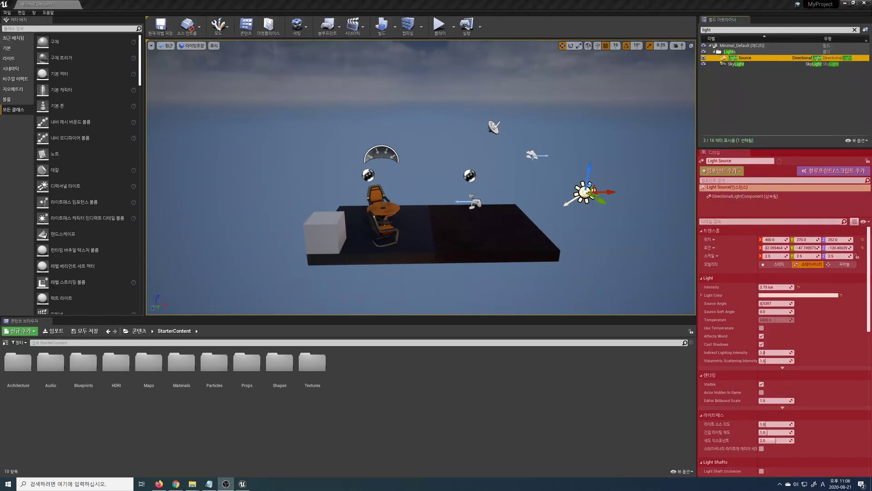
click(768, 177)
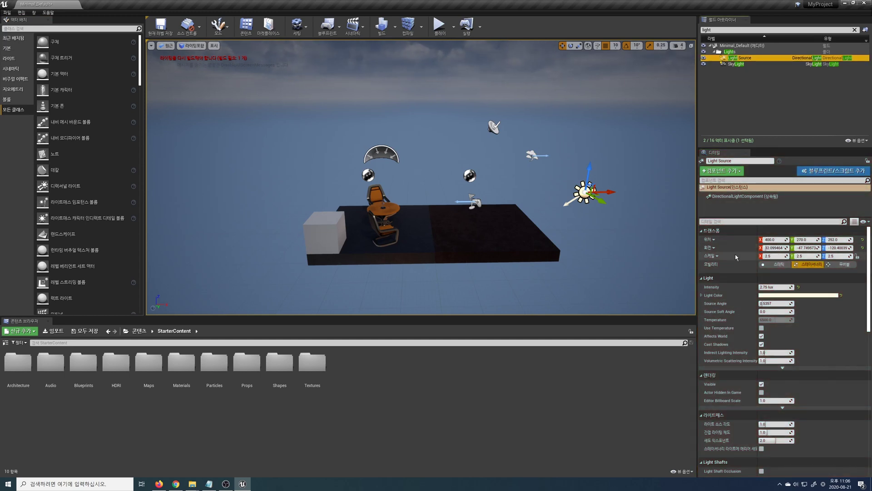
click(798, 295)
drag(693, 353, 668, 351)
click(766, 300)
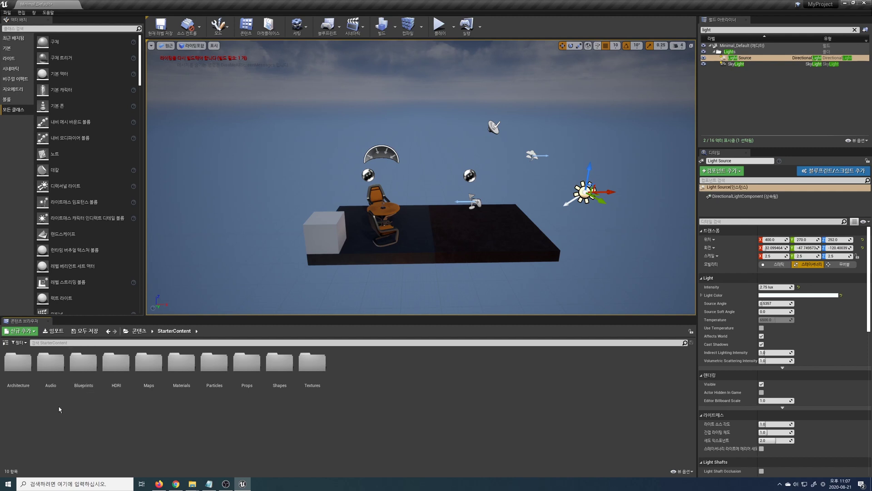
Place SM_Couch from StarterContent Props on the floor right of the table, at 90, 40, 30.
click(7, 344)
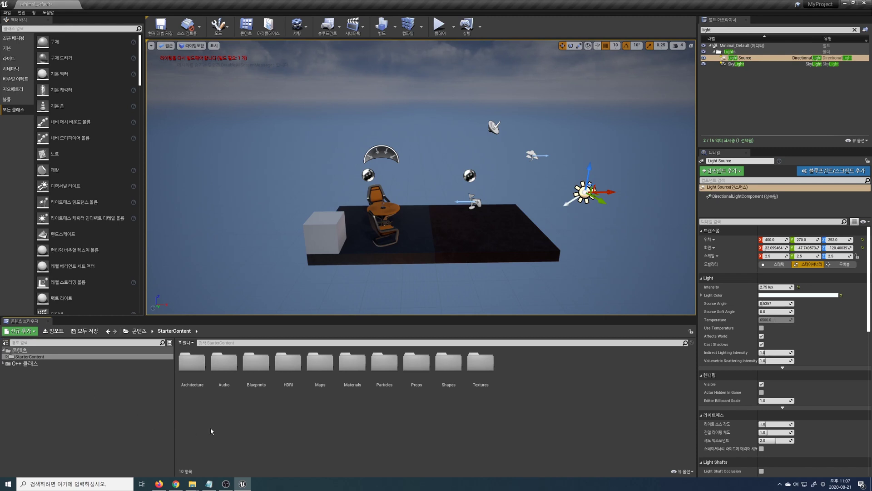
double_click(419, 363)
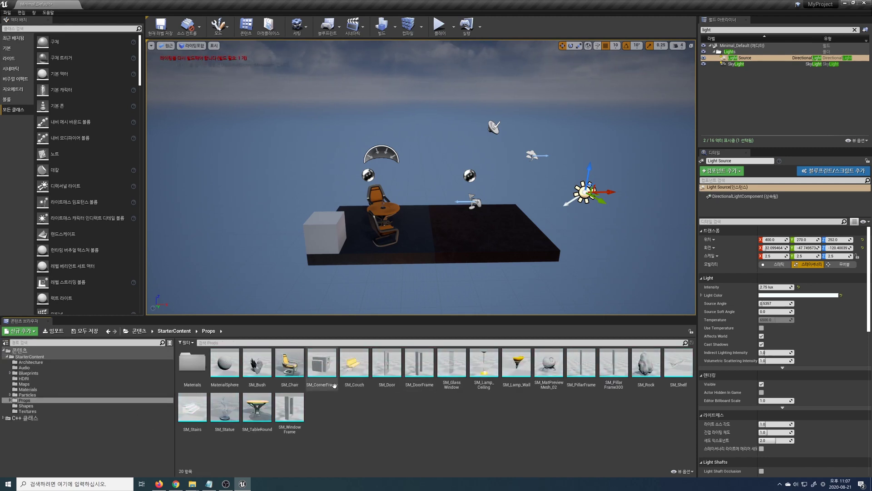
mouse_move(354, 364)
mouse_down()
mouse_move(419, 327)
mouse_move(461, 222)
mouse_up()
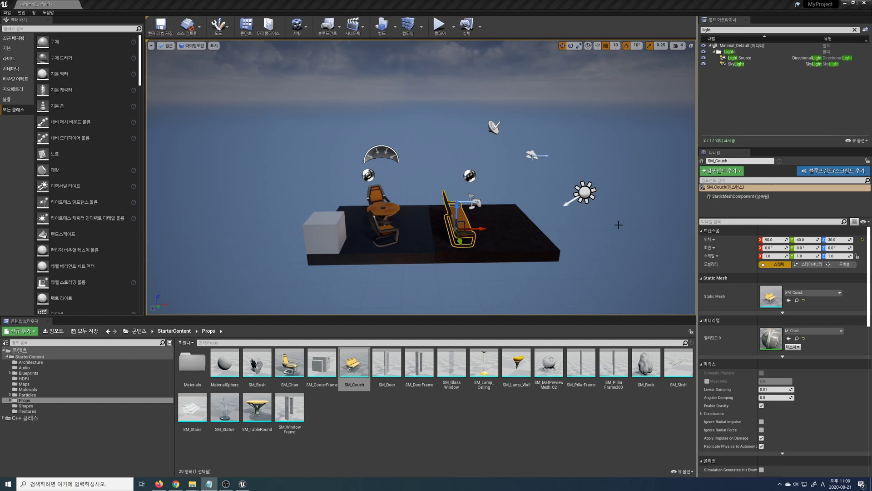
Dock the World Outliner above the Content Browser on the right and resize the side panels.
drag(726, 19, 469, 132)
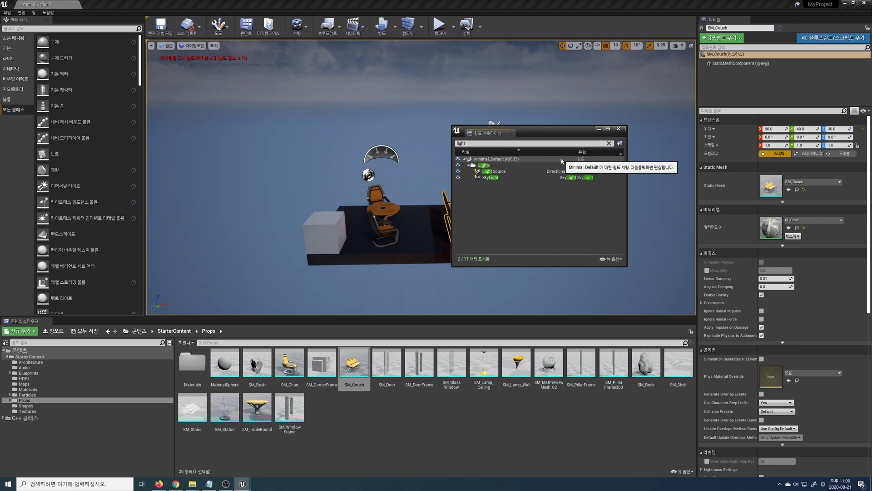
drag(488, 133, 730, 137)
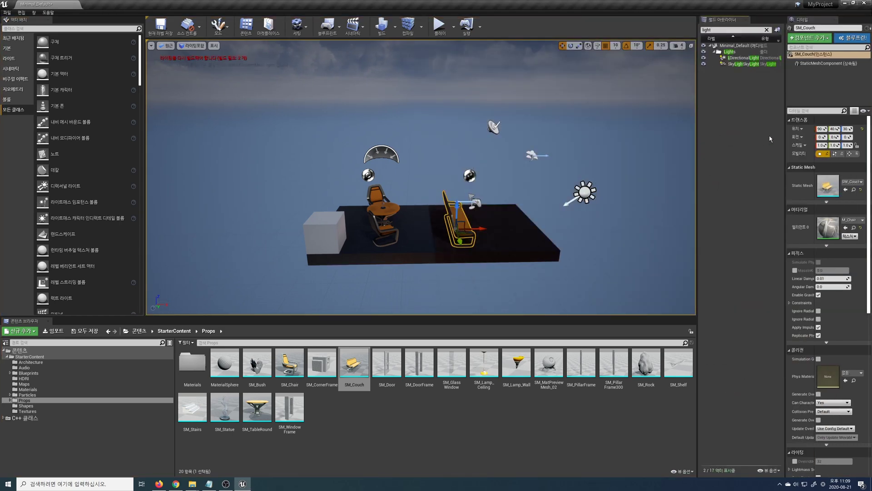
drag(23, 321, 655, 409)
click(648, 251)
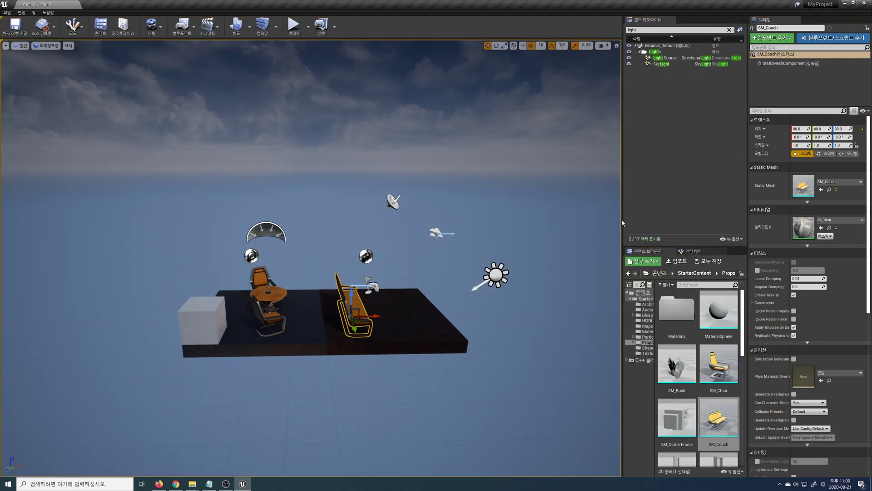
drag(622, 224, 575, 218)
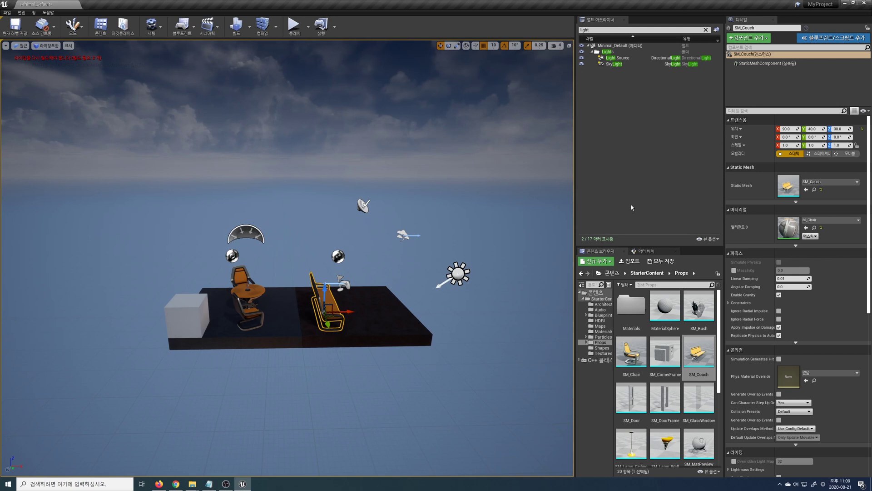
click(34, 12)
Save the current layout as '유니티 스타일 레이아웃' with description '내가 유니티엣서 작업할 때 쓰는 레이아웃'.
mouse_move(71, 199)
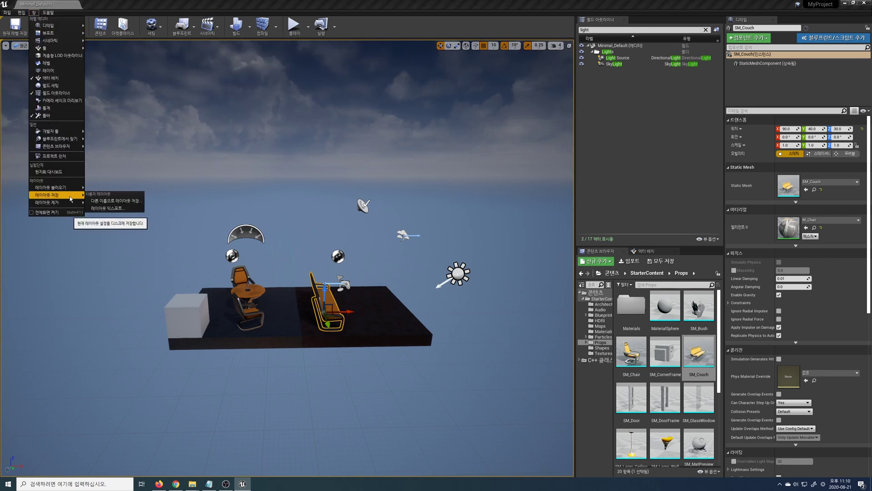
click(136, 201)
text(유니티 스타일 레이아웃)
key(Tab)
text(내가 유니티엣서 작업할 때 쓰는 레이아웃)
click(530, 260)
Drag the World Outliner over the viewport, then reload the '유니티 스타일 레이아웃' layout.
drag(601, 20, 9, 152)
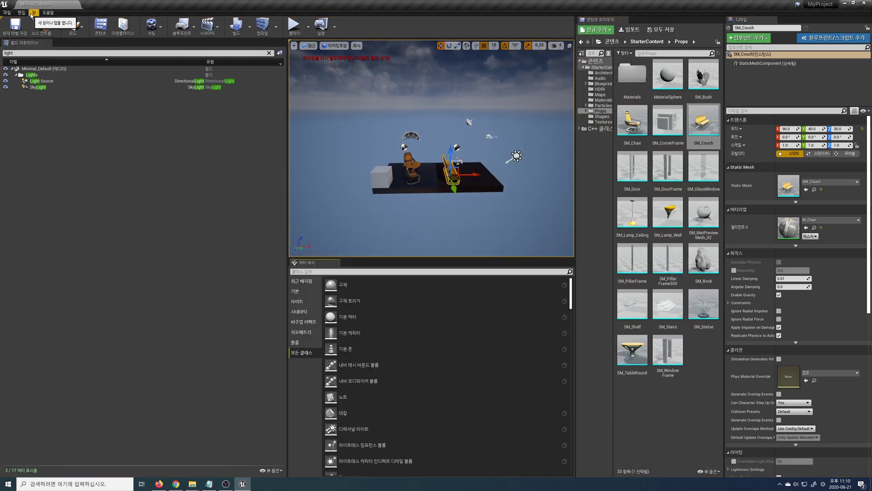
click(34, 12)
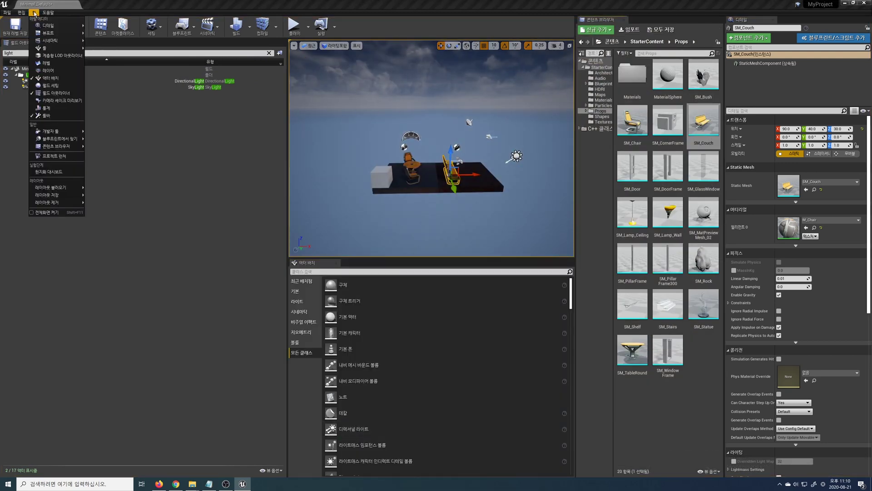
mouse_move(68, 188)
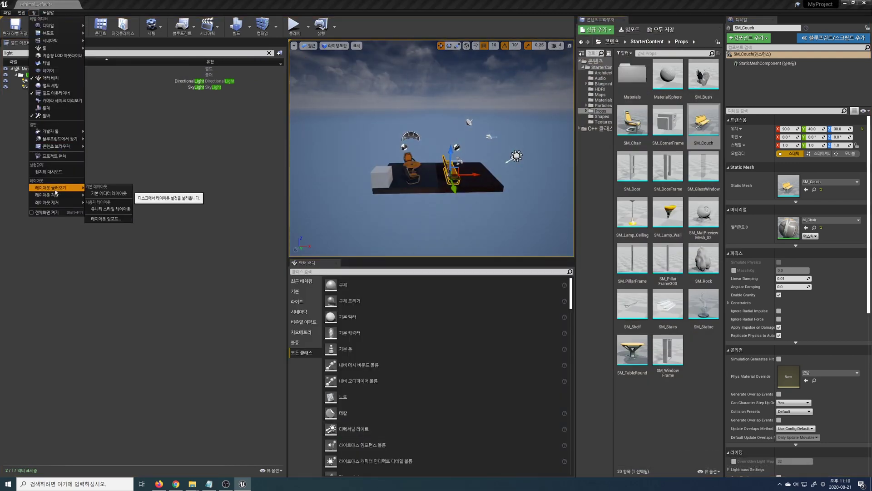
click(119, 210)
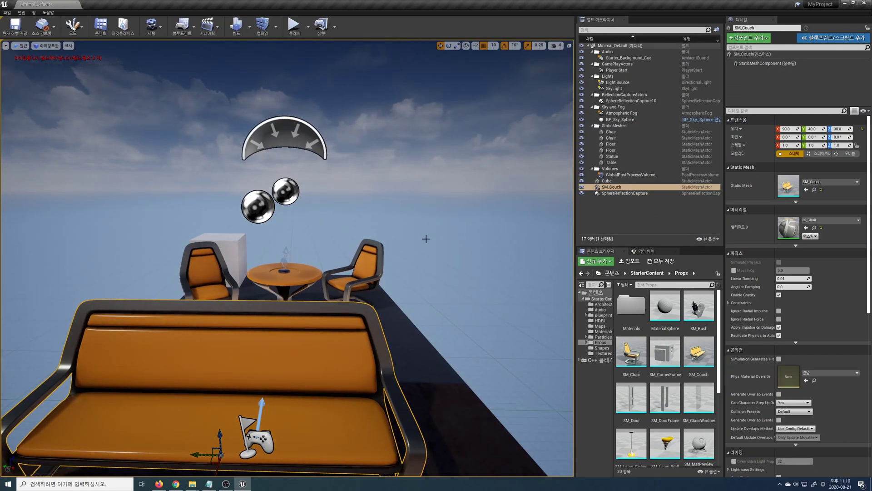
Load the Default Editor Layout from the Window menu's Load Layout list.
click(33, 13)
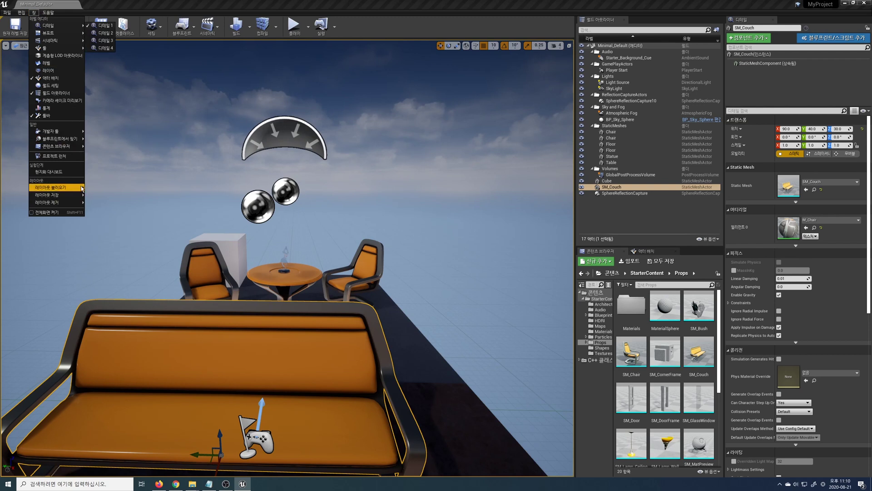
mouse_move(68, 187)
click(108, 196)
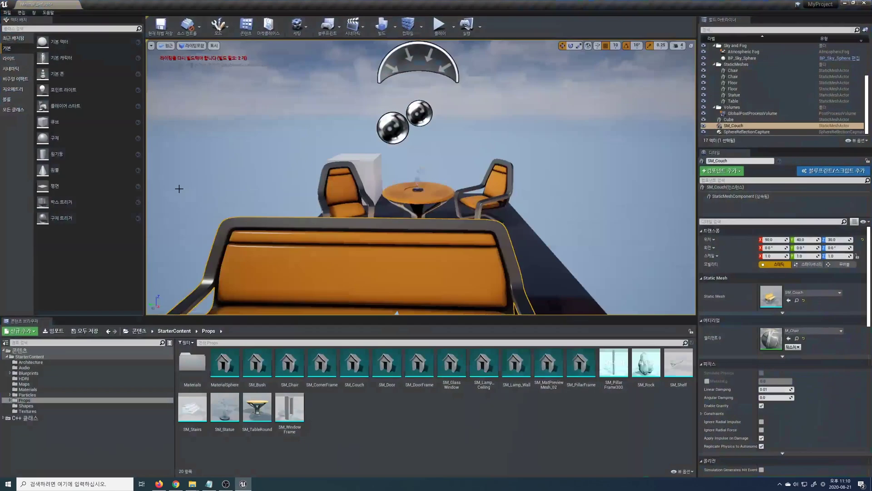